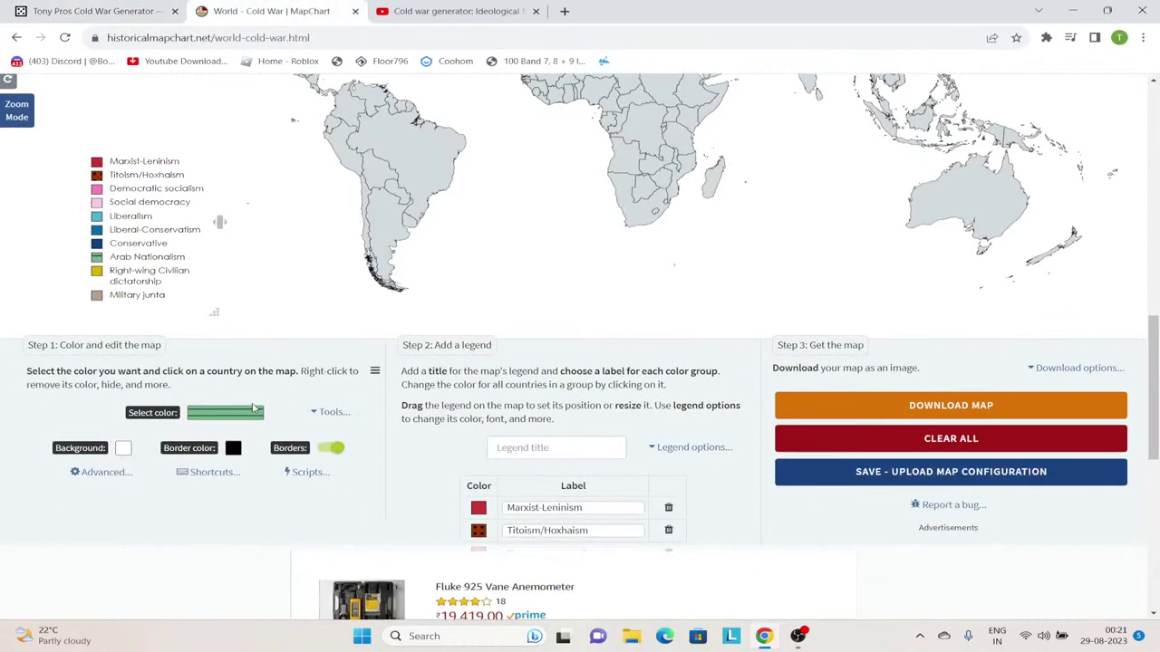
Pick dark grey as the fill colour and paint Syria with it.
scroll(345, 343, "up", 2)
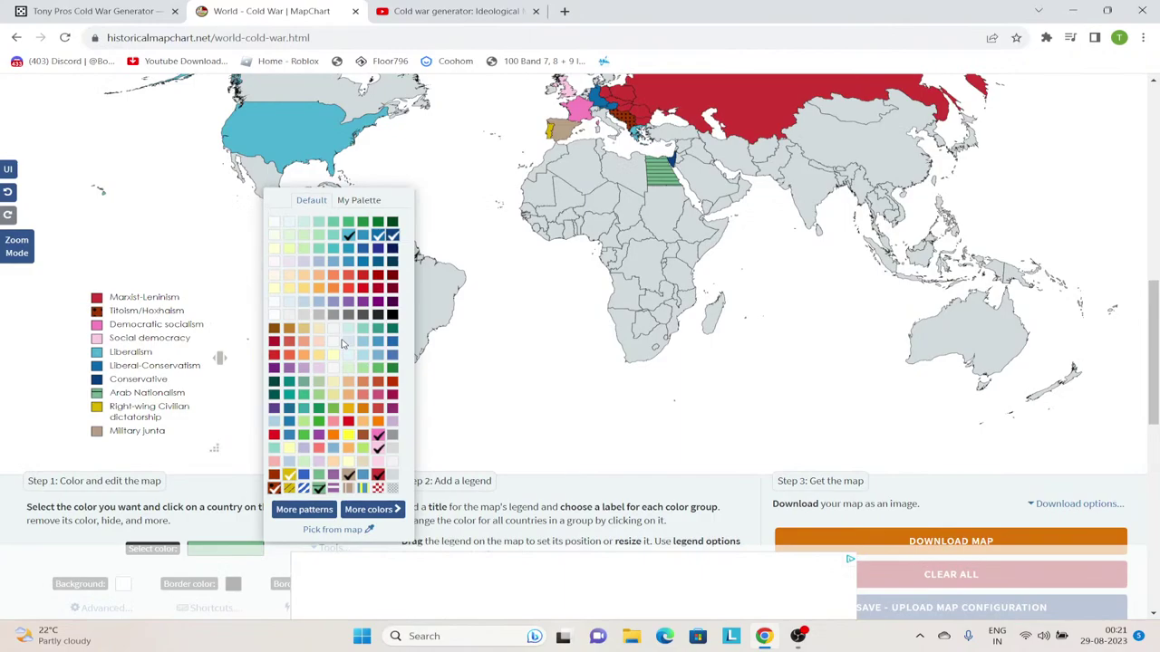
left_click(362, 318)
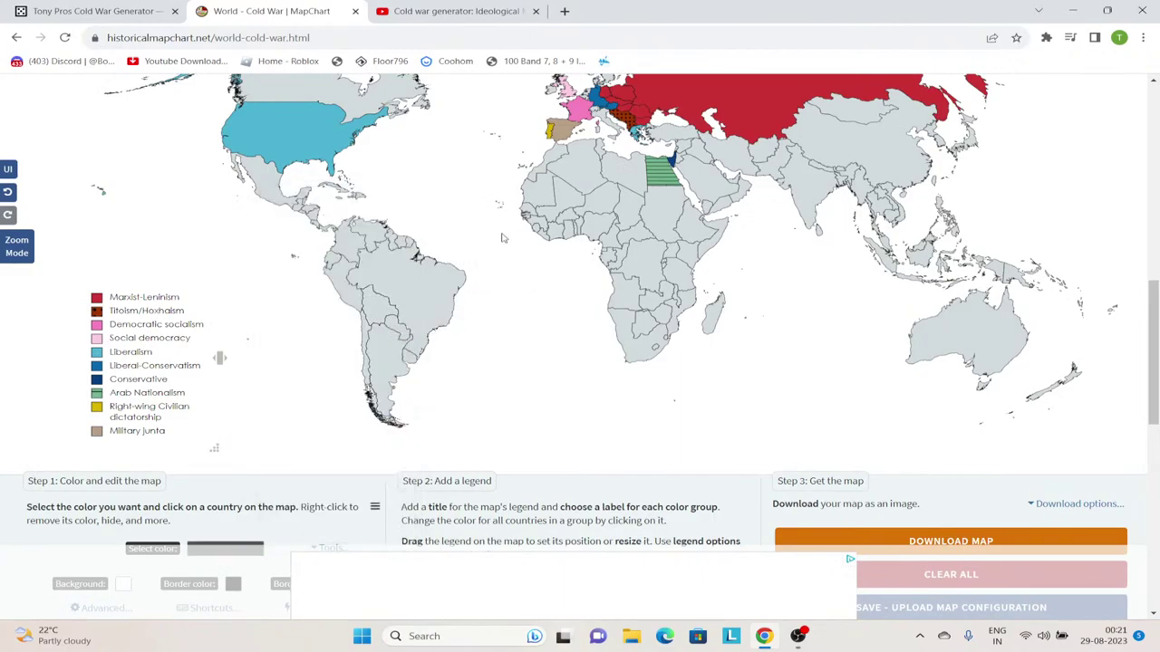
scroll(562, 272, "up", 2)
left_click(685, 283)
Label the new dark grey legend entry 'Civil war/Anarchy'.
scroll(685, 282, "down", 10)
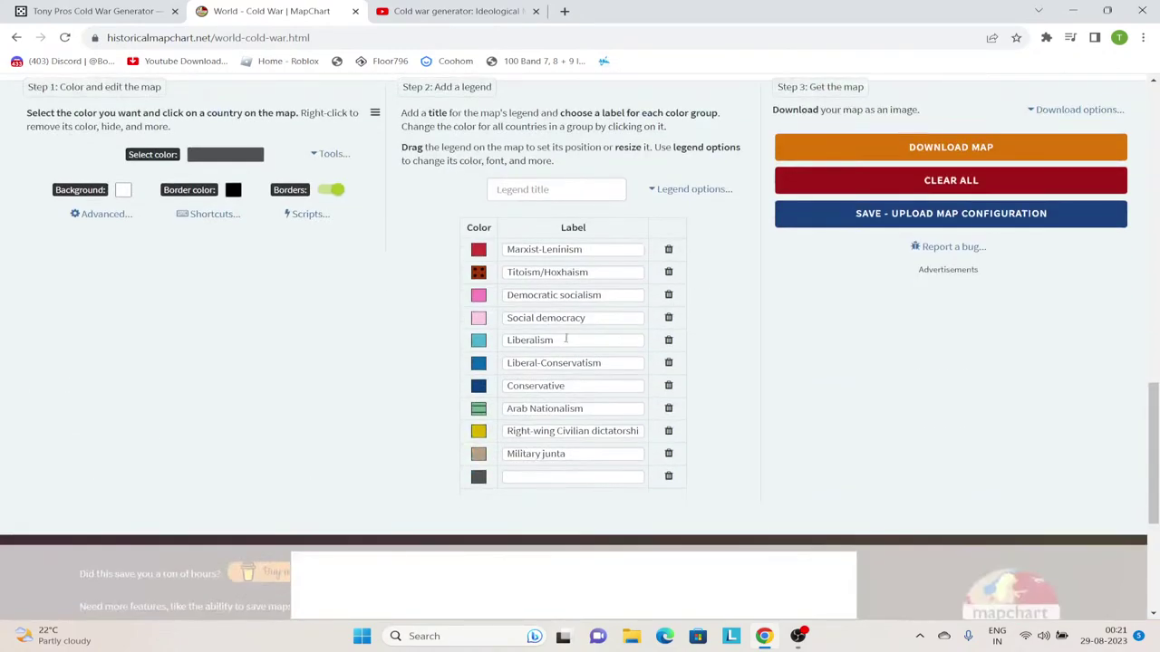
left_click(554, 406)
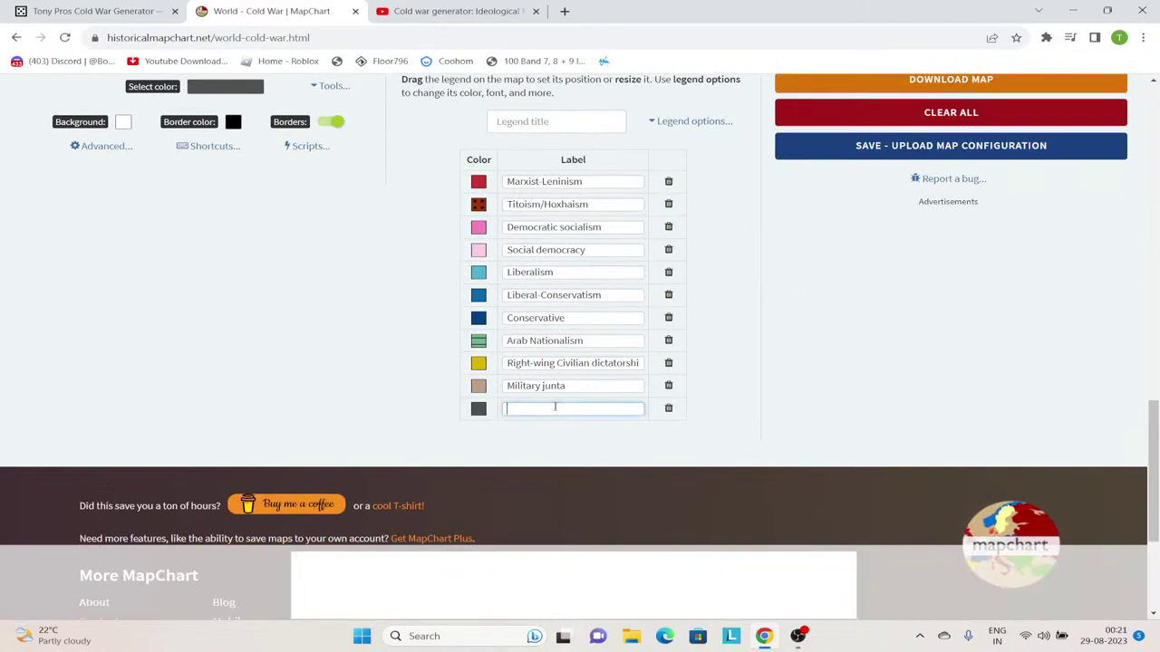
type("Civil")
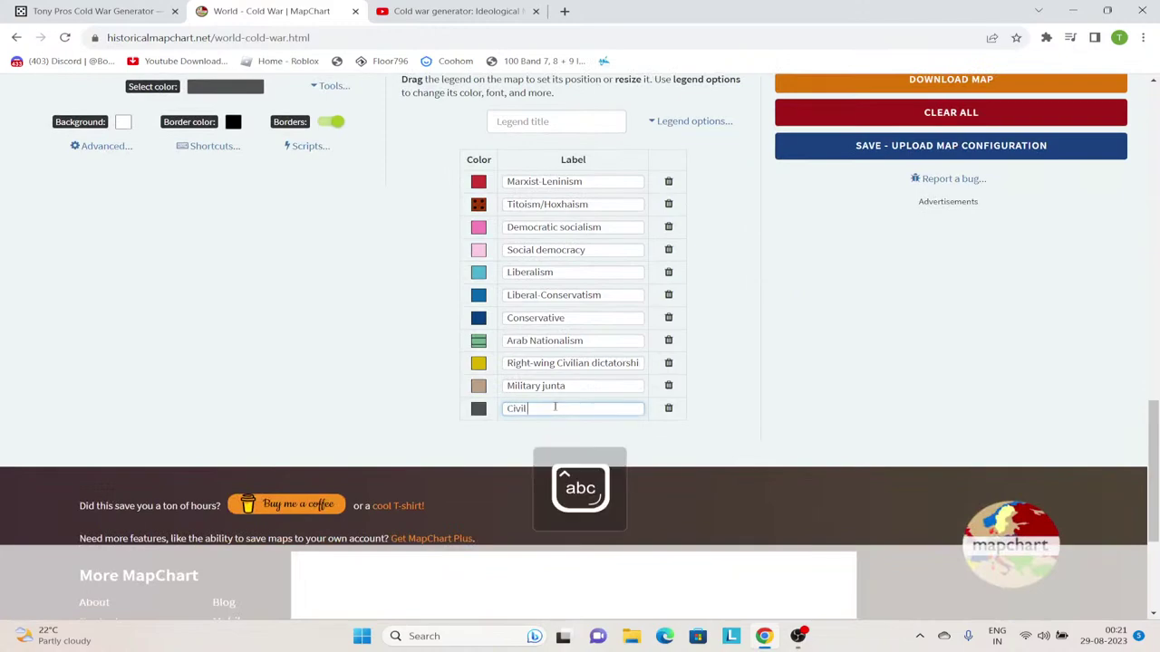
type(" war/Anarchy")
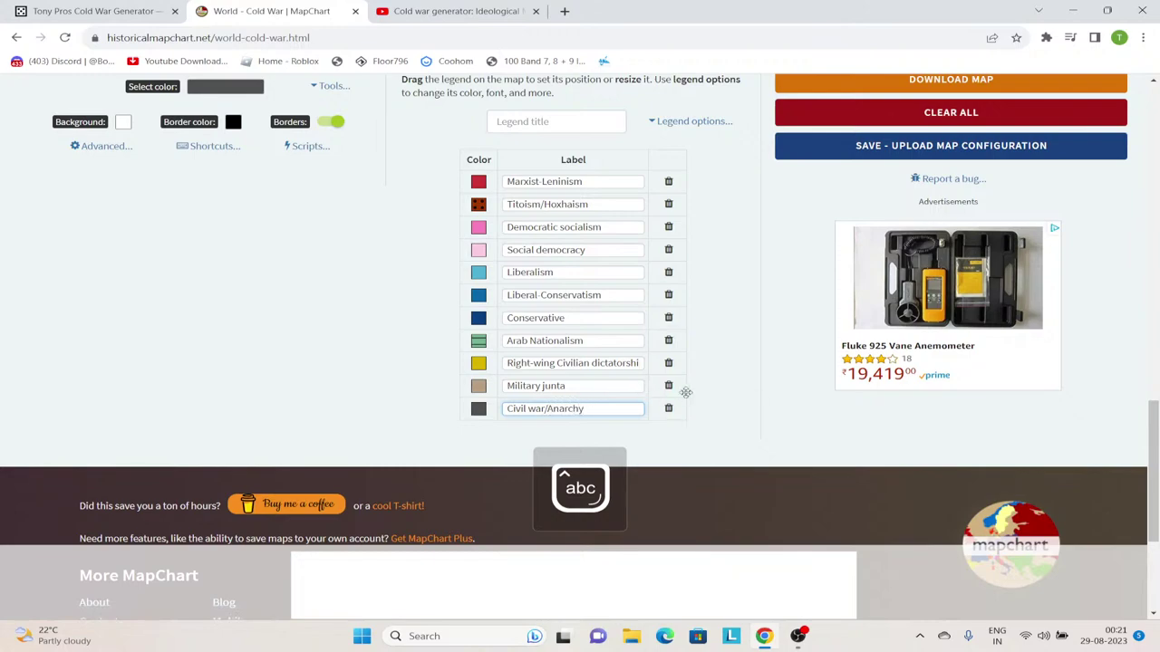
left_click(698, 366)
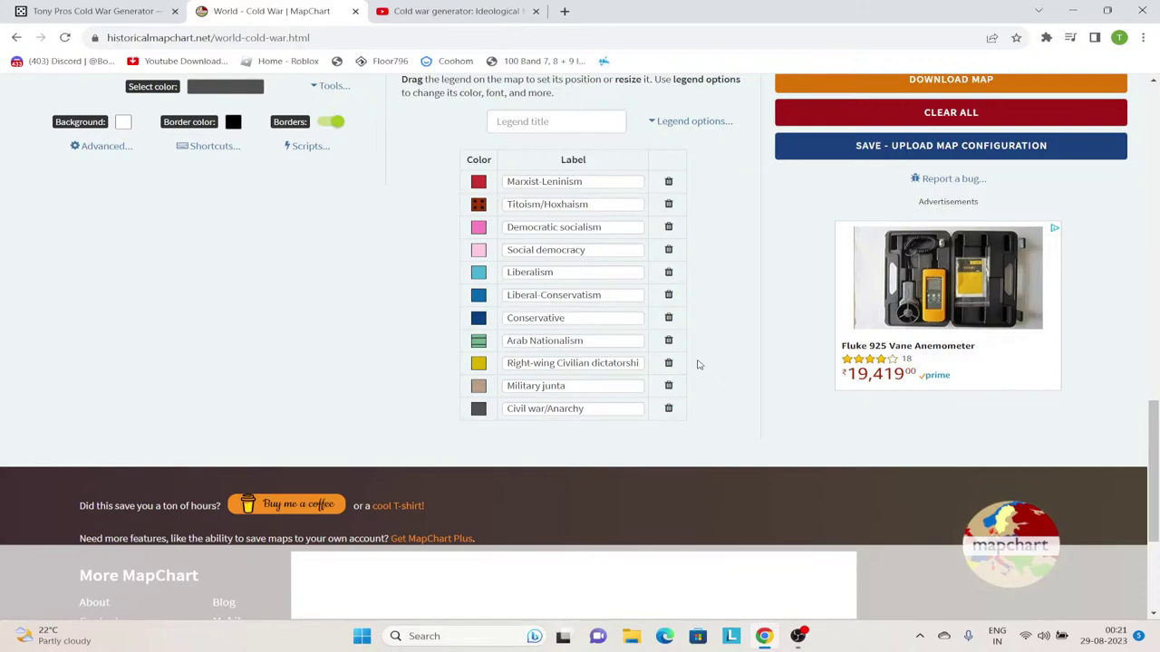
scroll(699, 364, "up", 10)
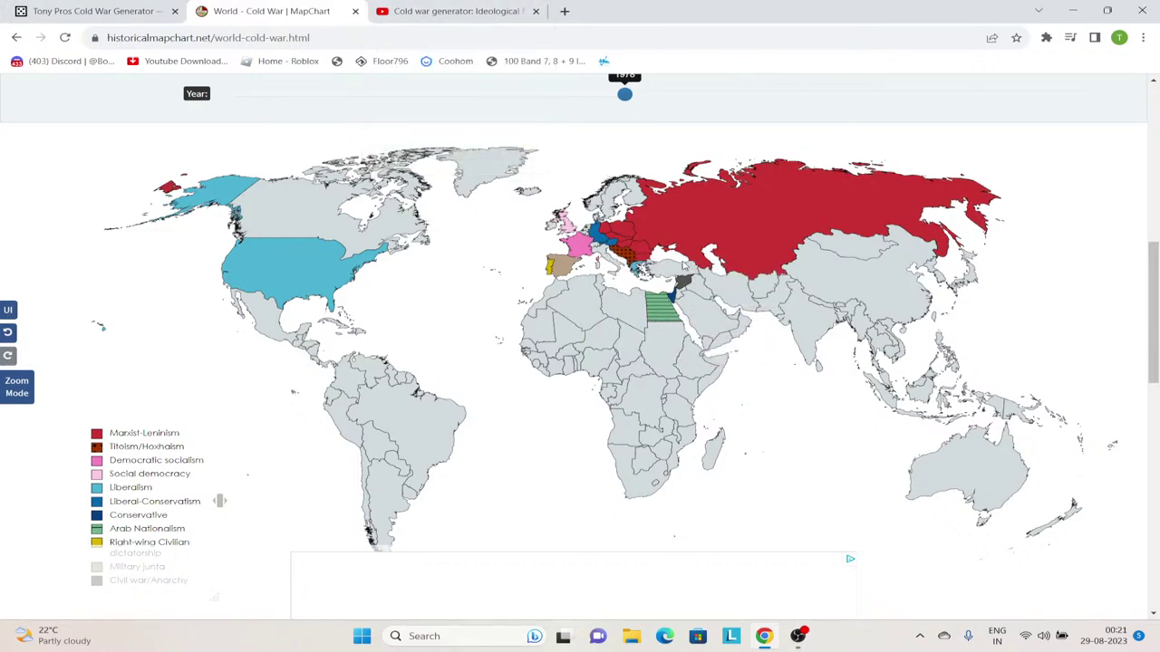
Switch to the Perchance Cold War generator and scroll down to the Egypt and Syria entries.
left_click(100, 9)
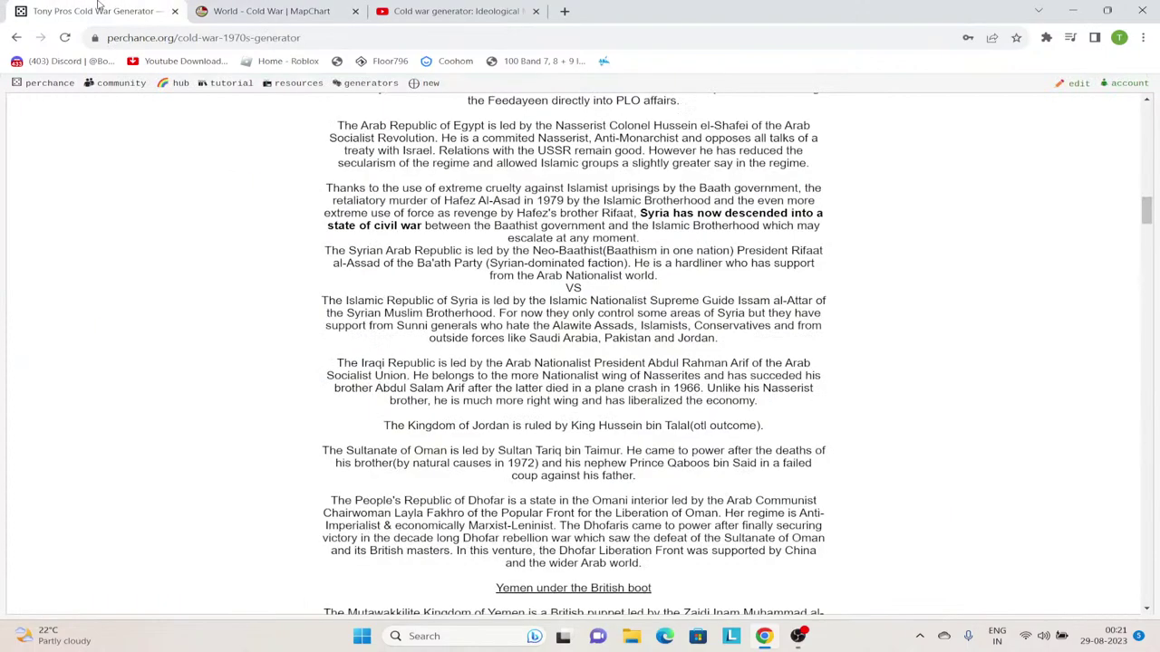
scroll(634, 154, "up", 20)
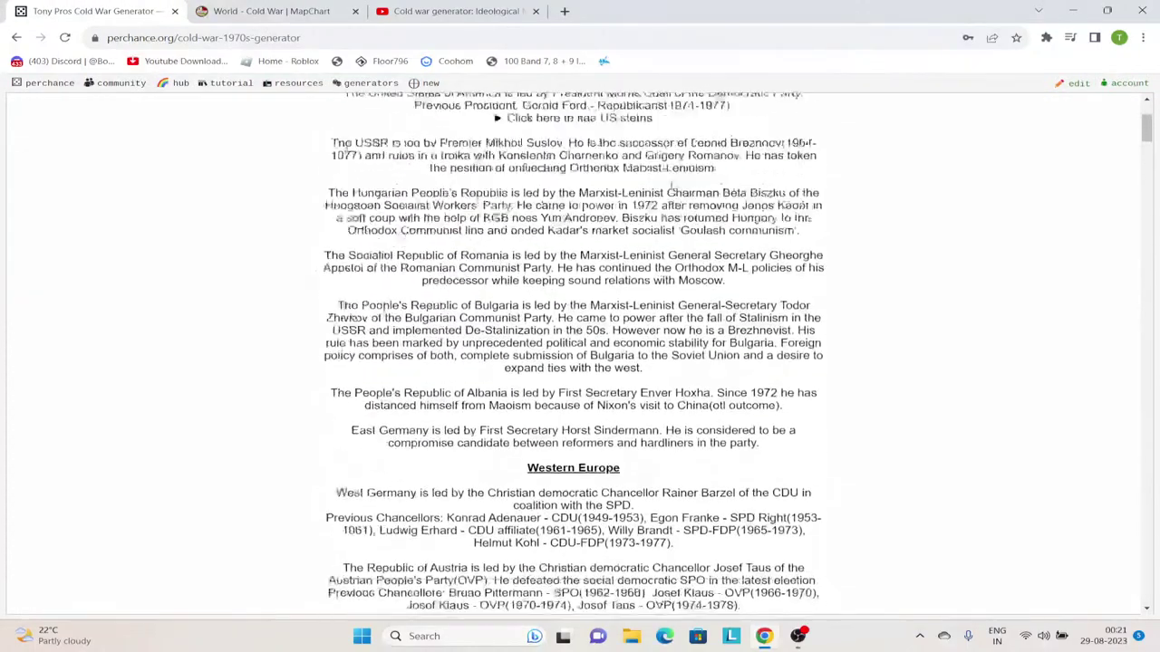
scroll(654, 288, "down", 10)
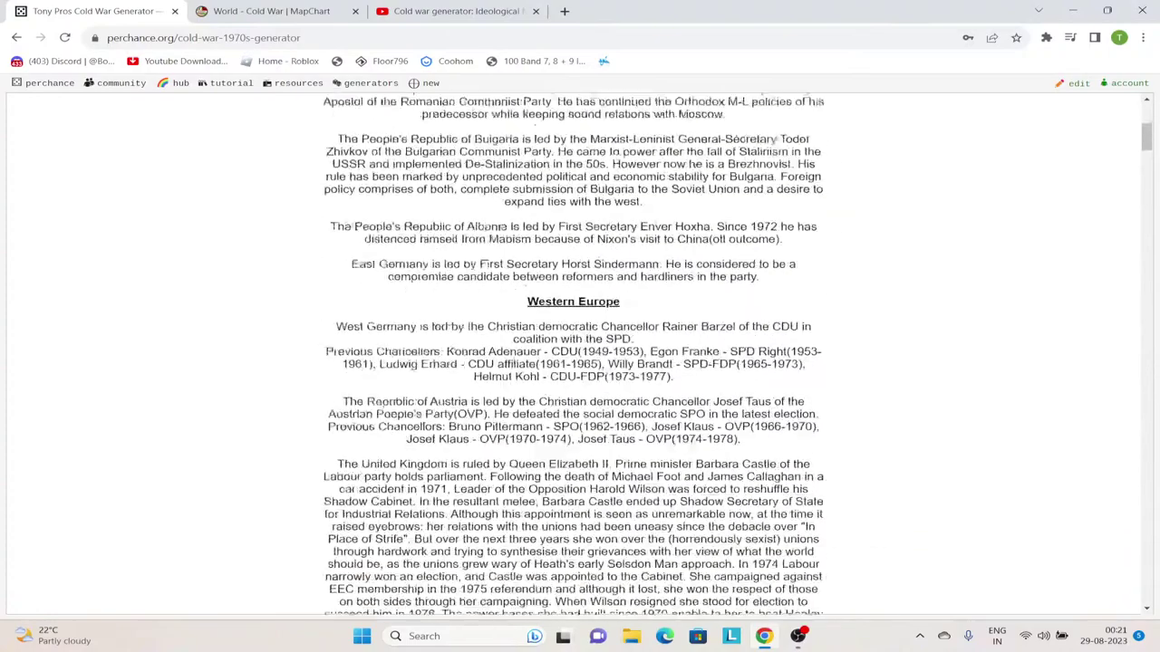
scroll(654, 288, "down", 5)
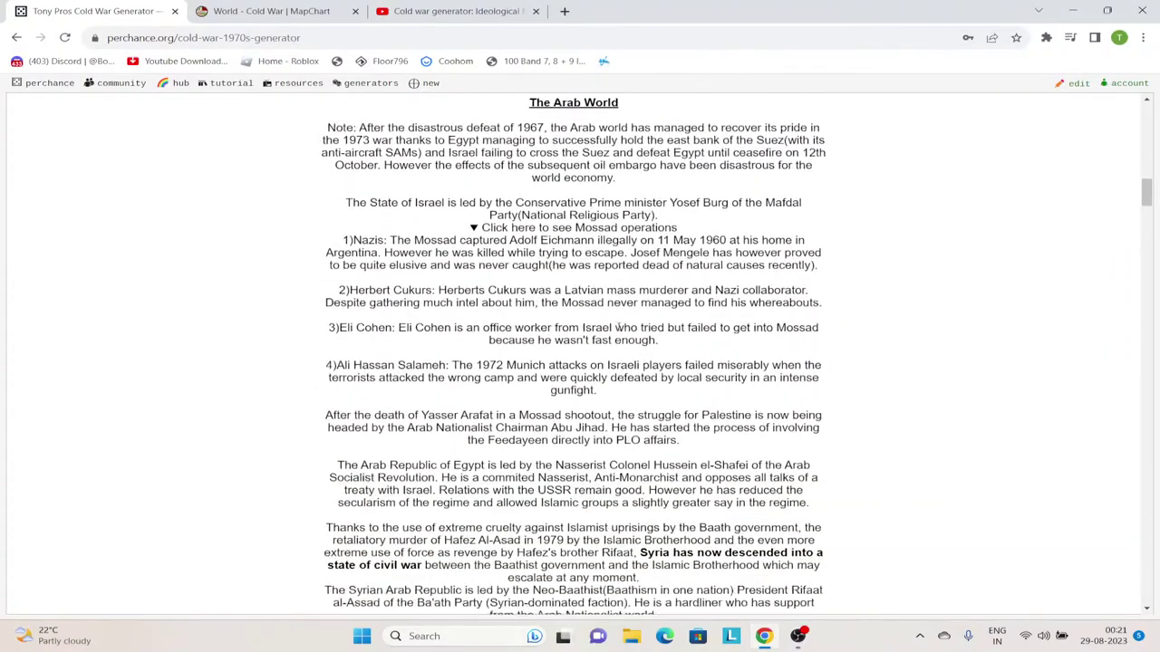
scroll(530, 328, "down", 2)
left_click_drag(334, 261, 744, 478)
left_click(706, 429)
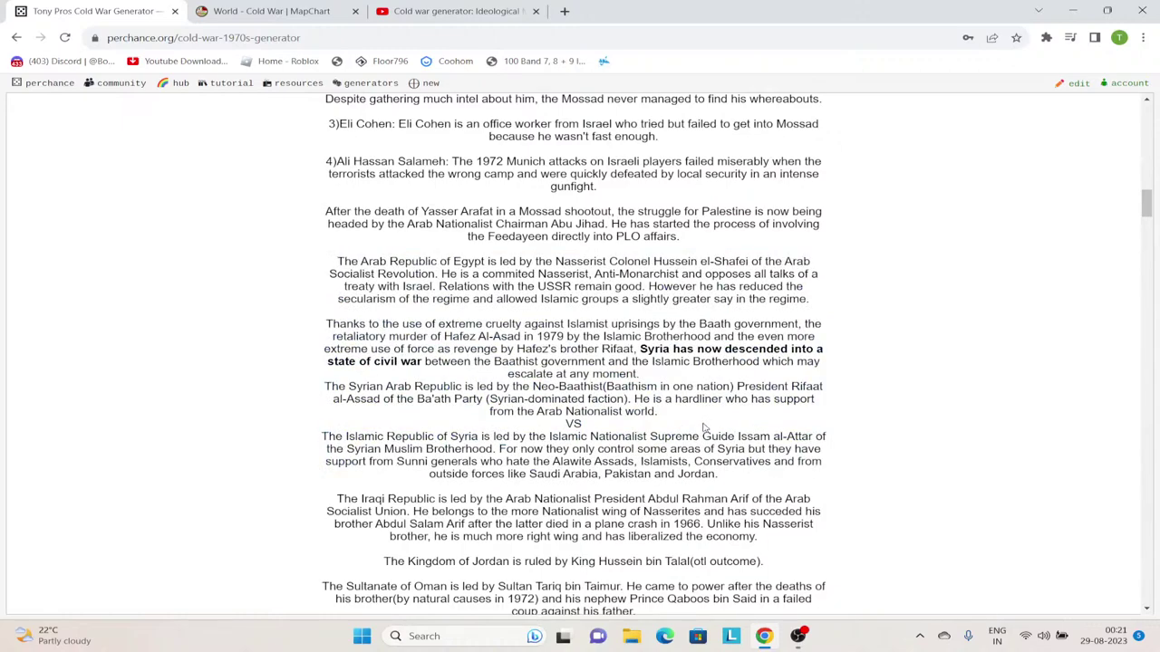
scroll(646, 423, "down", 2)
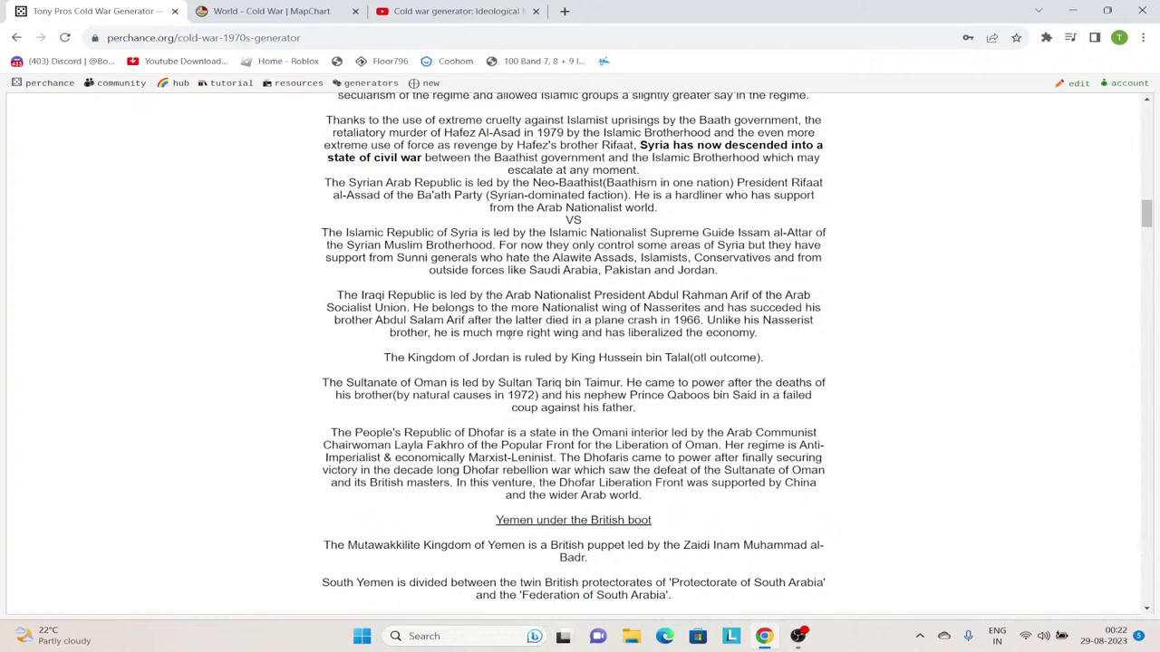
Highlight the Iraq entry's remark that it liberalized the economy.
left_click_drag(630, 329, 772, 338)
left_click(772, 338)
left_click_drag(627, 332, 709, 334)
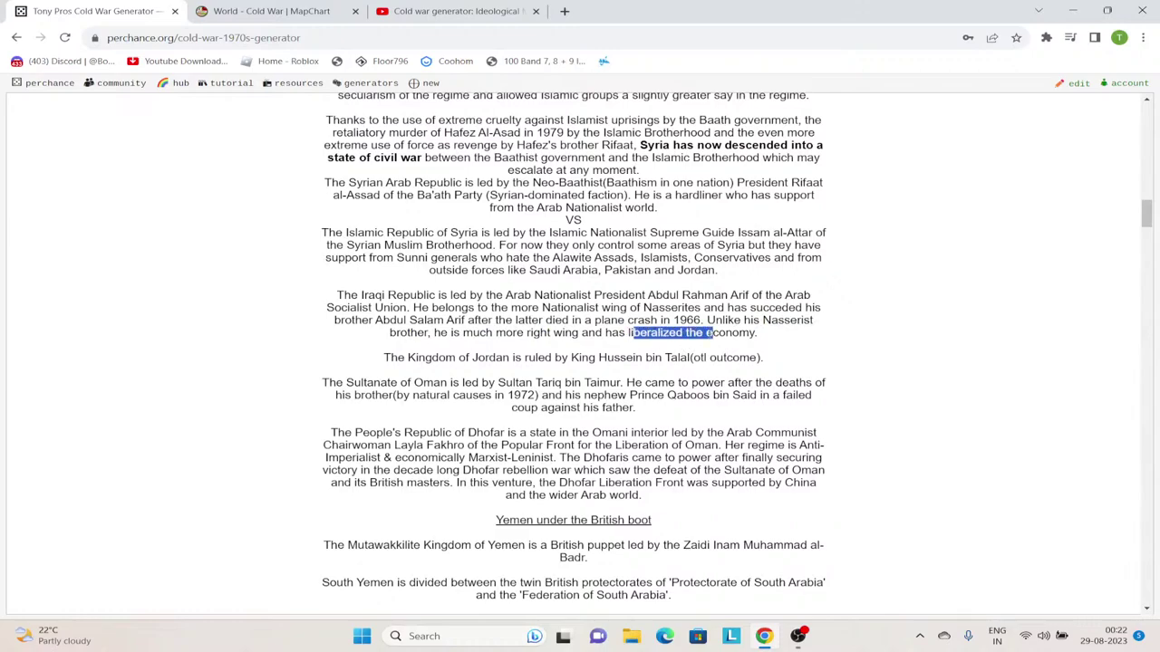
left_click(622, 348)
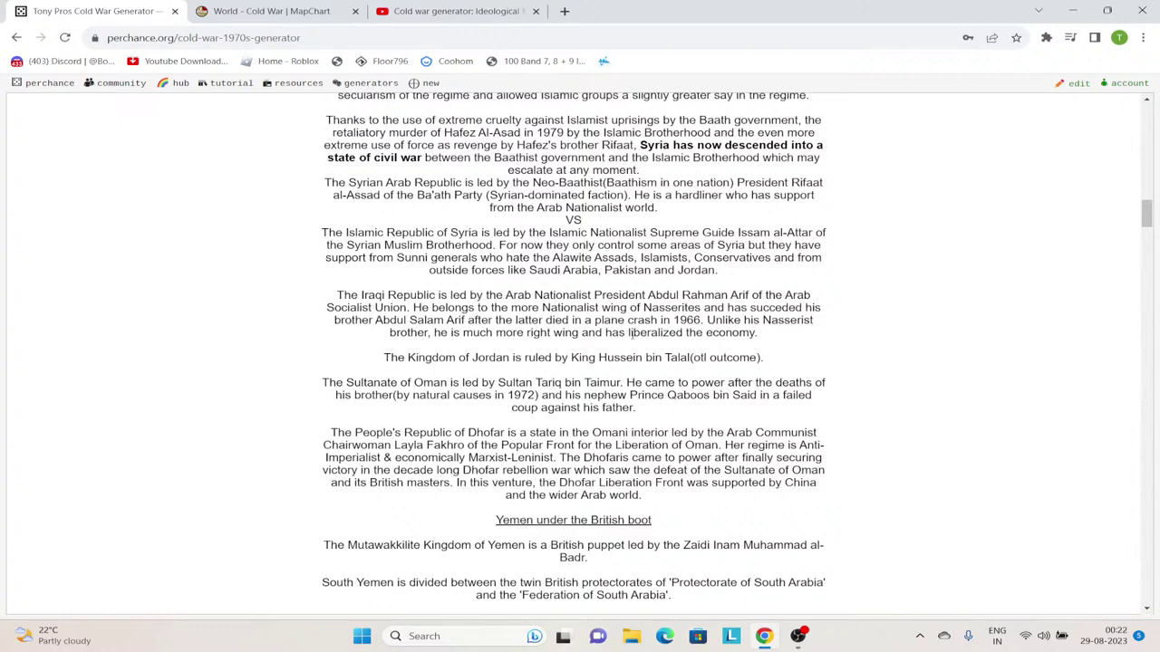
left_click_drag(627, 333, 779, 339)
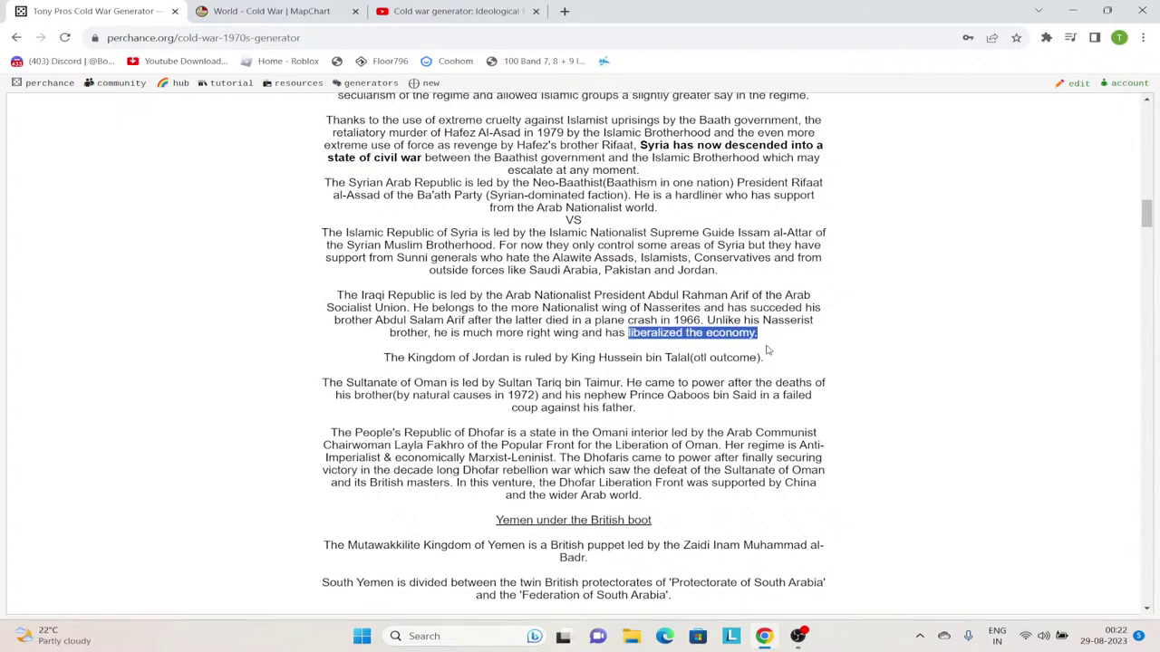
left_click(696, 315)
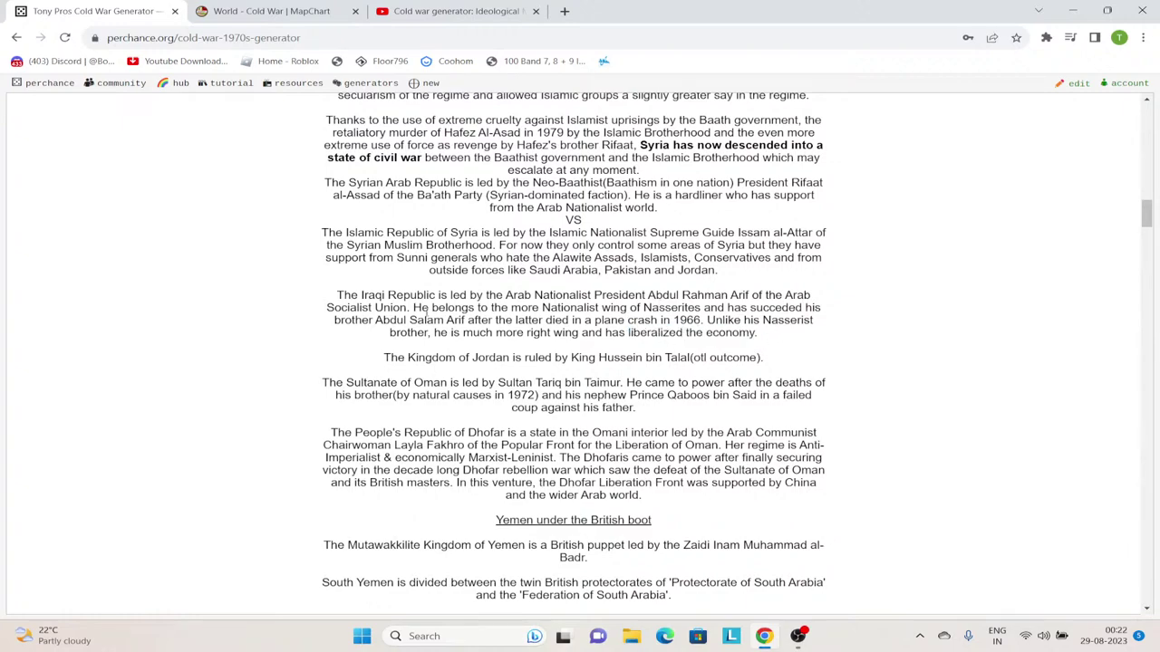
Back in MapChart, choose the striped green Arab Nationalism fill from the colour palette.
left_click(228, 9)
scroll(219, 229, "down", 3)
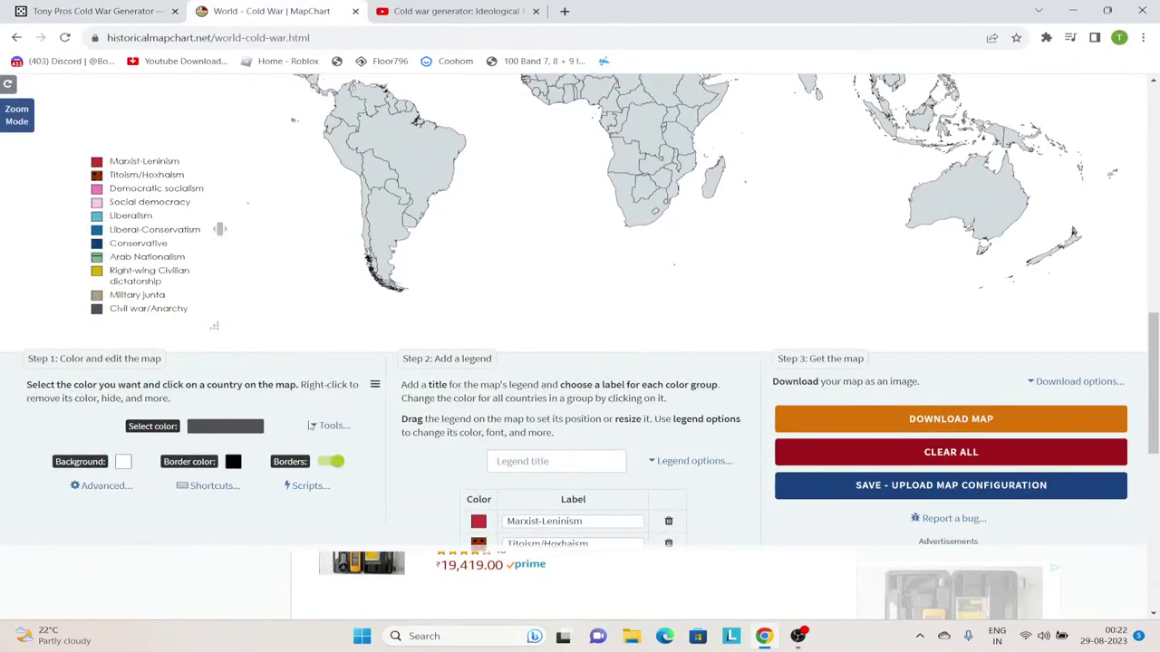
left_click(231, 427)
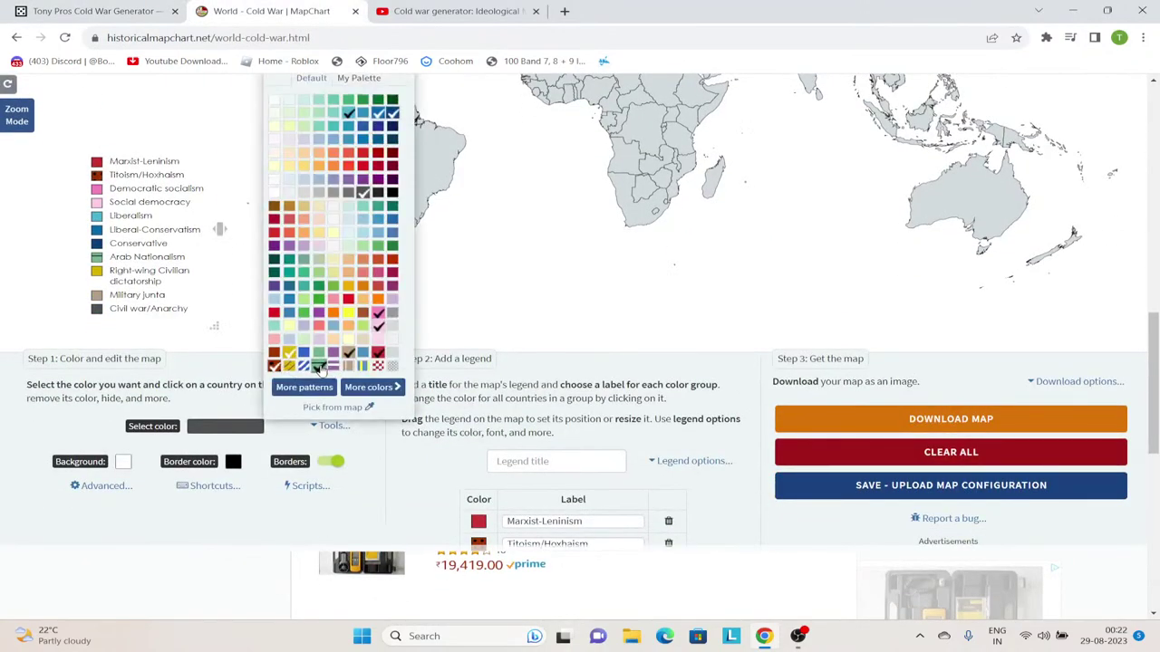
left_click(319, 367)
scroll(319, 367, "up", 3)
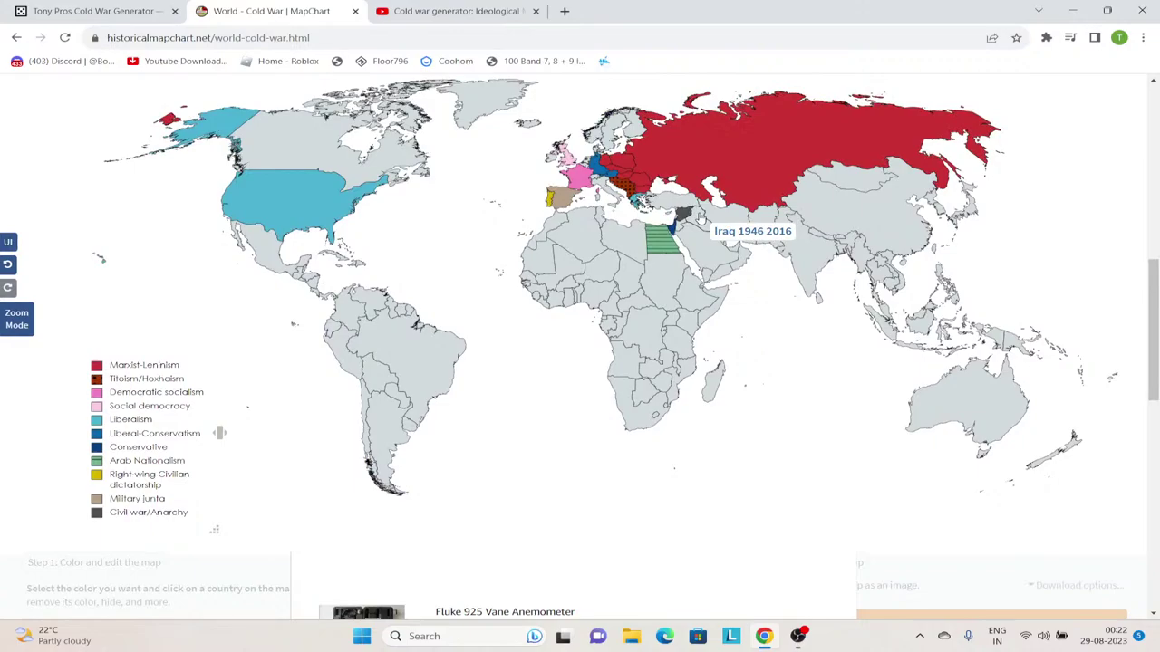
scroll(634, 263, "down", 6)
scroll(582, 272, "up", 5)
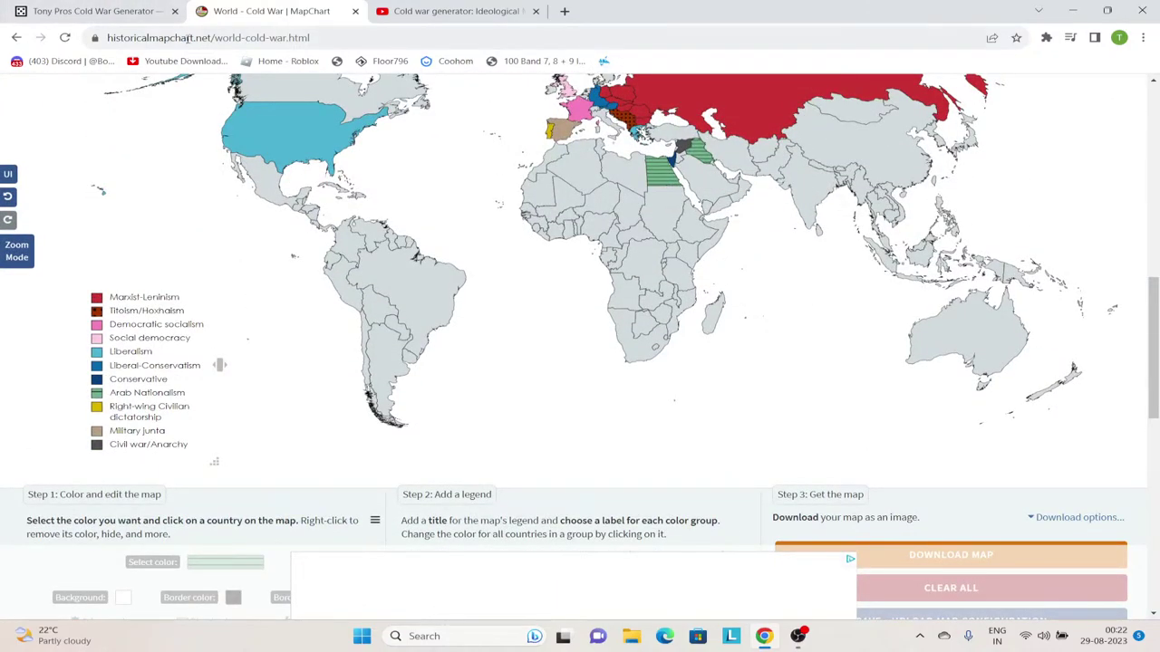
scroll(245, 302, "down", 5)
scroll(245, 303, "up", 2)
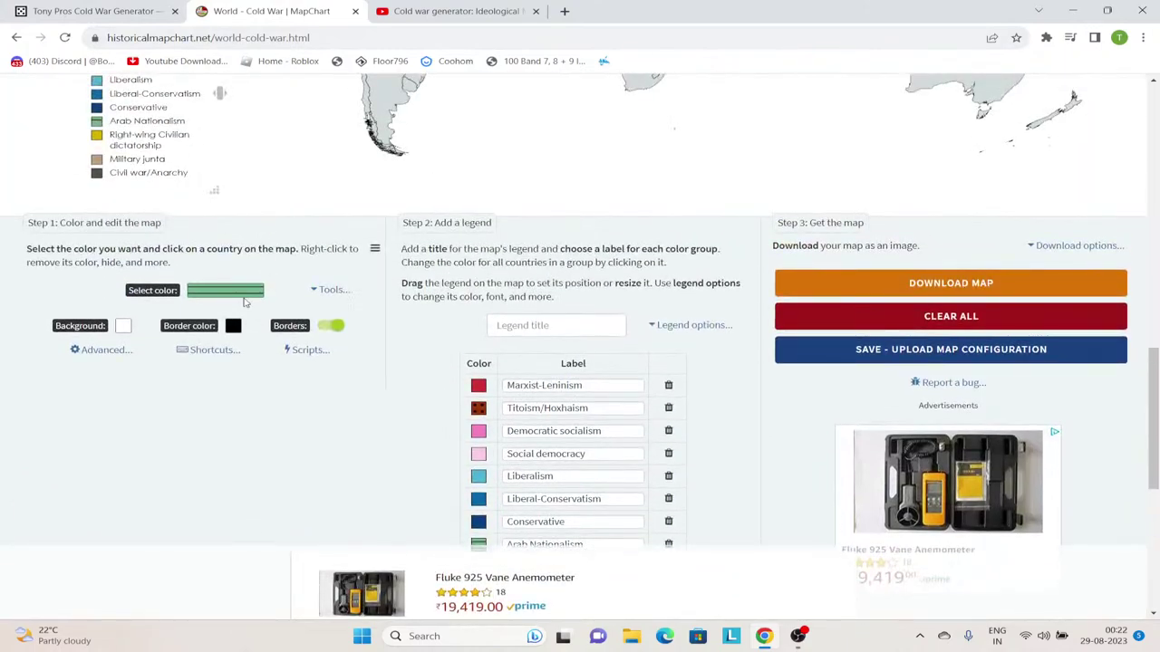
Check the name of Jordan's king in the Cold War generator text.
left_click(113, 10)
scroll(510, 222, "down", 2)
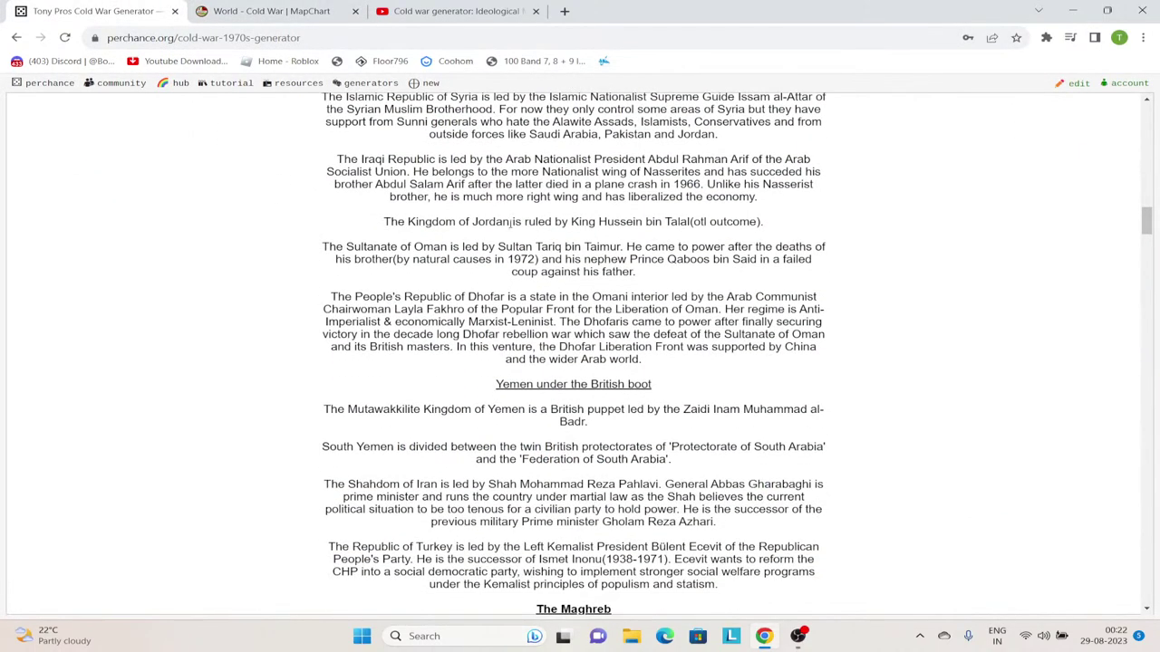
left_click_drag(572, 221, 696, 222)
left_click(696, 222)
Return to the map and choose dark purple as the painting colour.
left_click(256, 9)
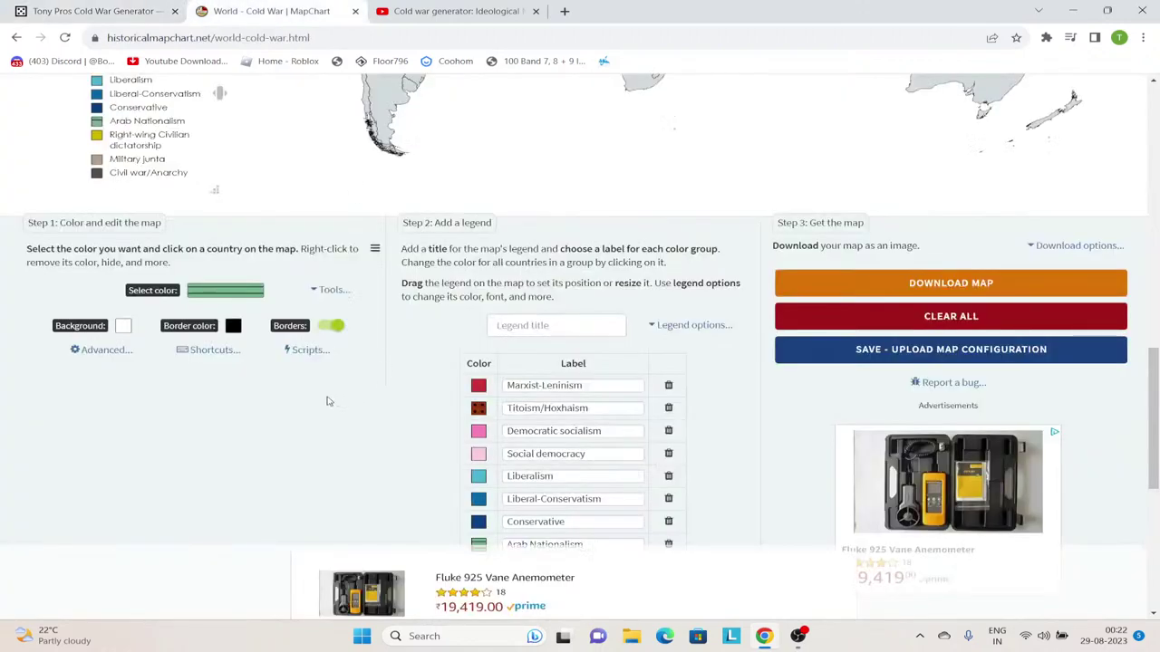
left_click(241, 290)
scroll(414, 274, "up", 2)
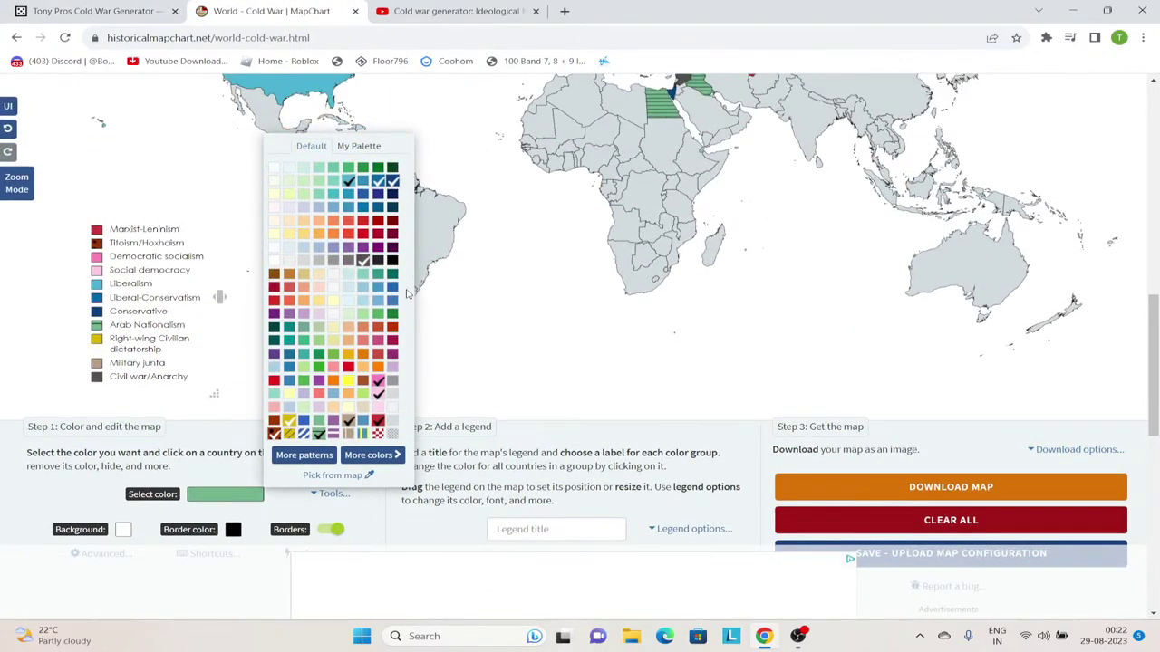
left_click(393, 247)
scroll(394, 252, "up", 2)
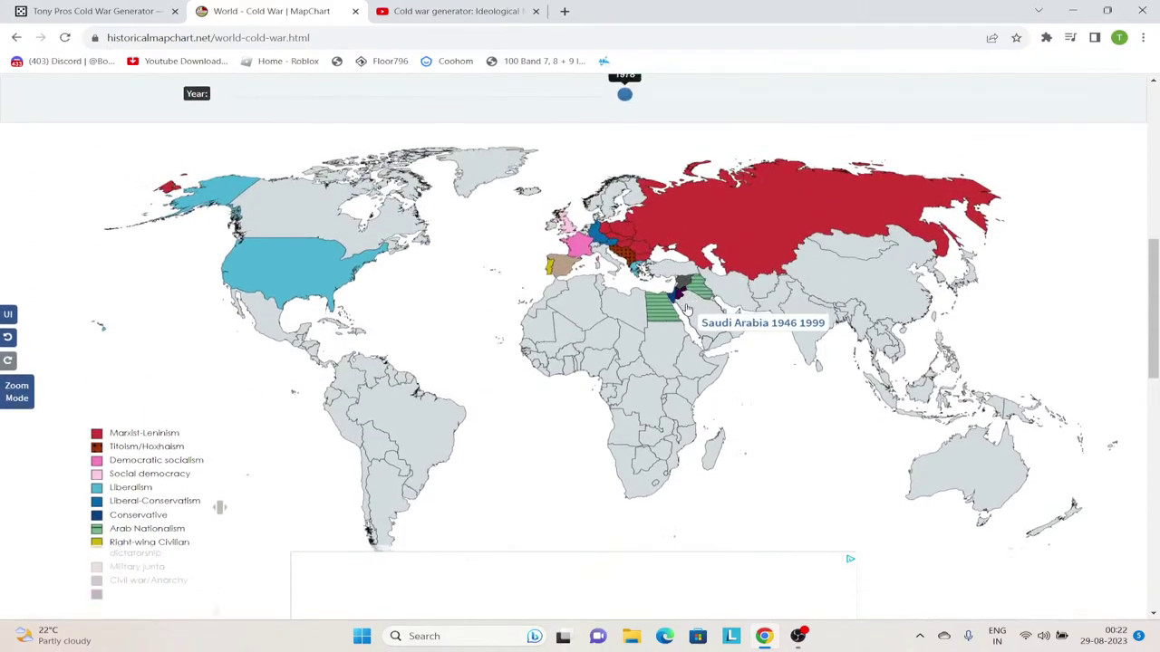
scroll(686, 309, "down", 3)
Confirm dark purple in the palette and paint Saudi Arabia with it.
left_click(261, 372)
scroll(381, 262, "up", 2)
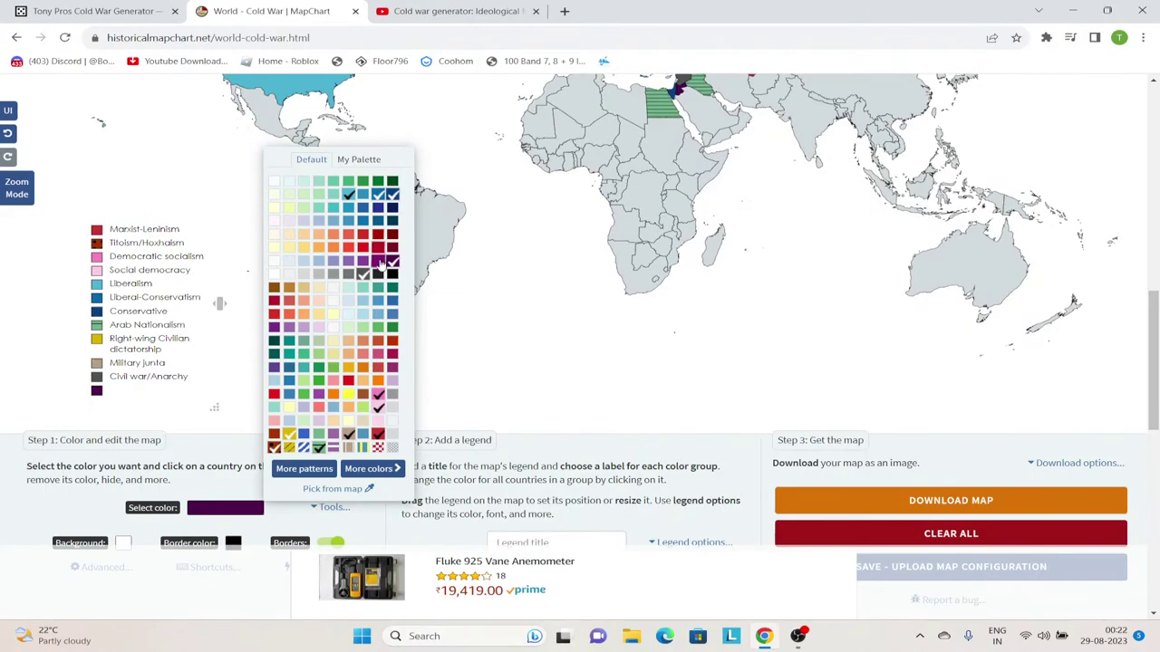
left_click(379, 262)
scroll(380, 263, "up", 2)
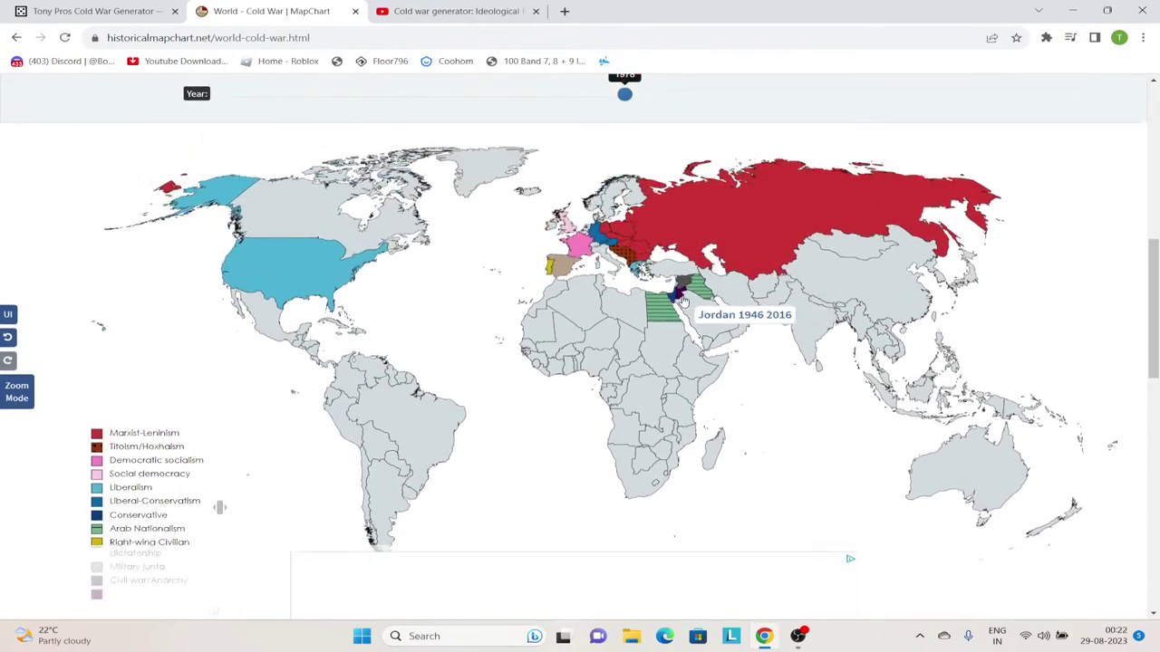
left_click(705, 317)
scroll(705, 318, "down", 1)
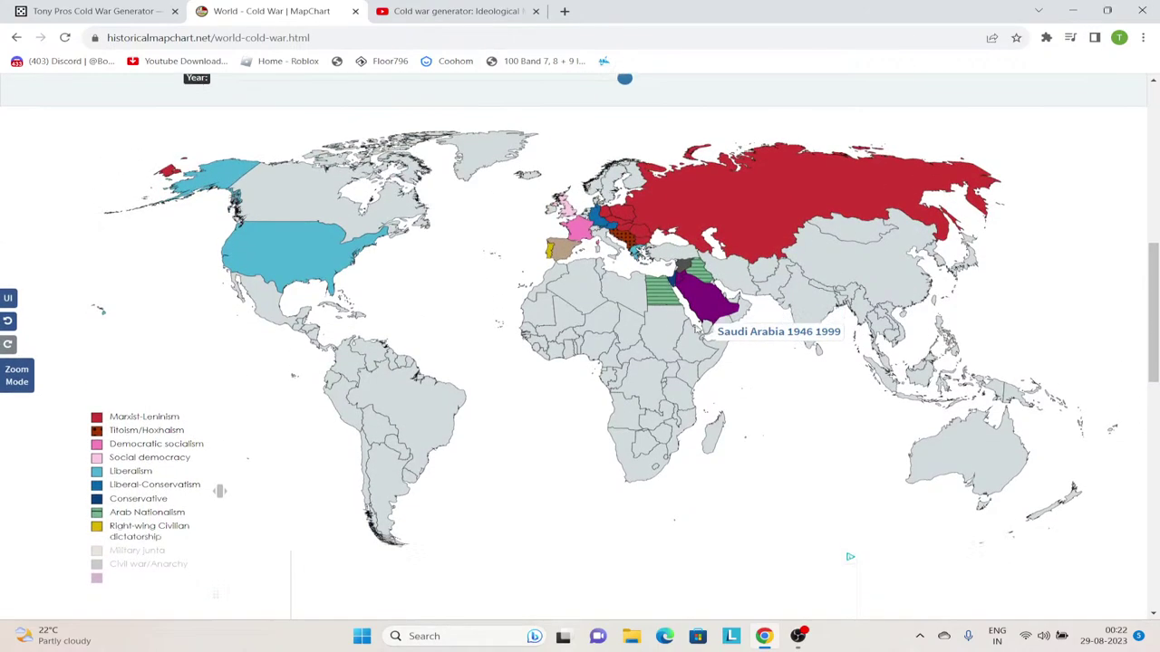
scroll(705, 318, "down", 6)
Label the new purple legend entry 'Monarchism'.
left_click(535, 513)
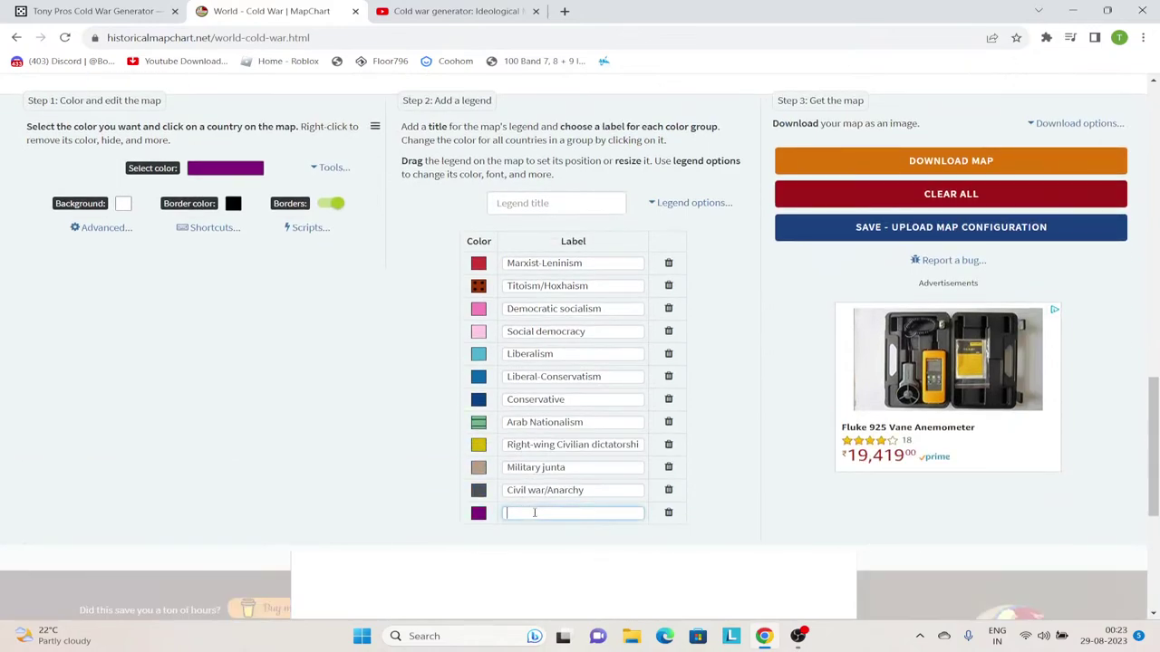
type("Monarchism")
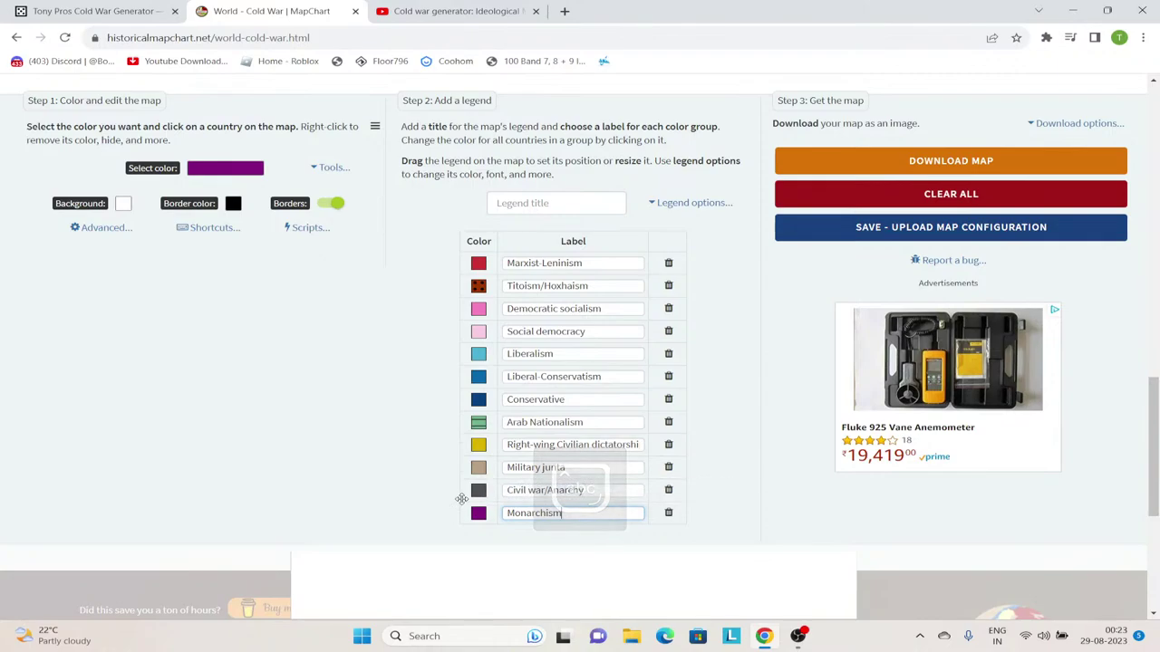
scroll(451, 414, "up", 4)
scroll(451, 413, "up", 2)
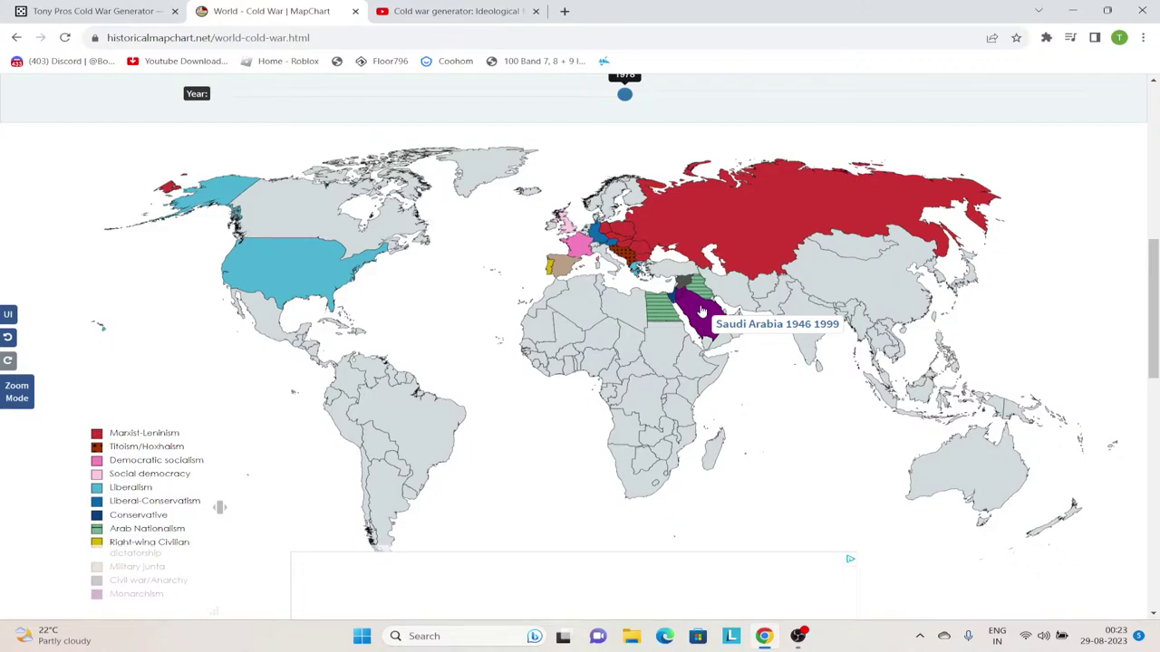
scroll(208, 317, "down", 5)
scroll(208, 317, "down", 3)
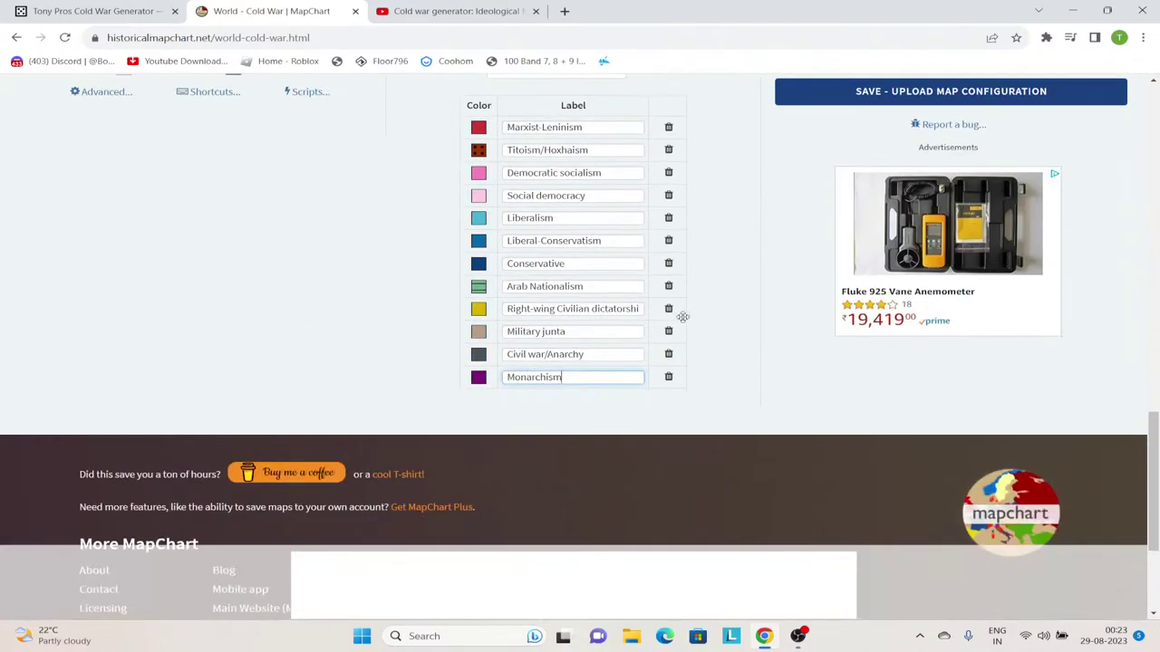
Move Monarchism above Arab Nationalism in the legend, then switch to the YouTube stream.
left_click_drag(477, 388, 509, 284)
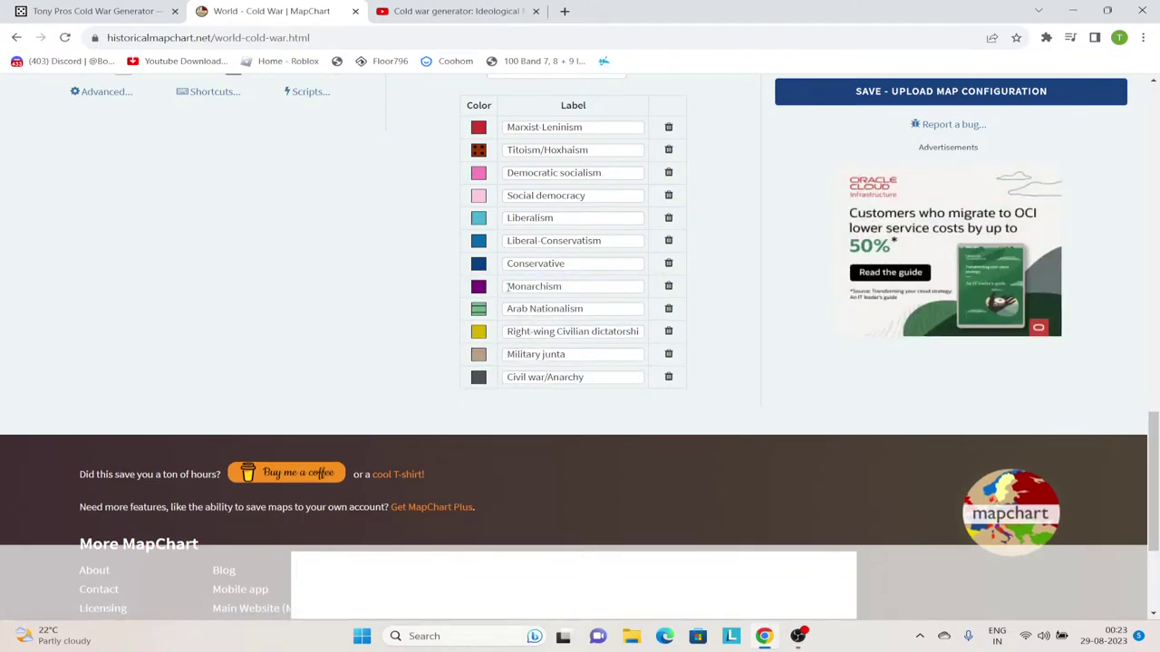
scroll(539, 285, "up", 10)
left_click(458, 11)
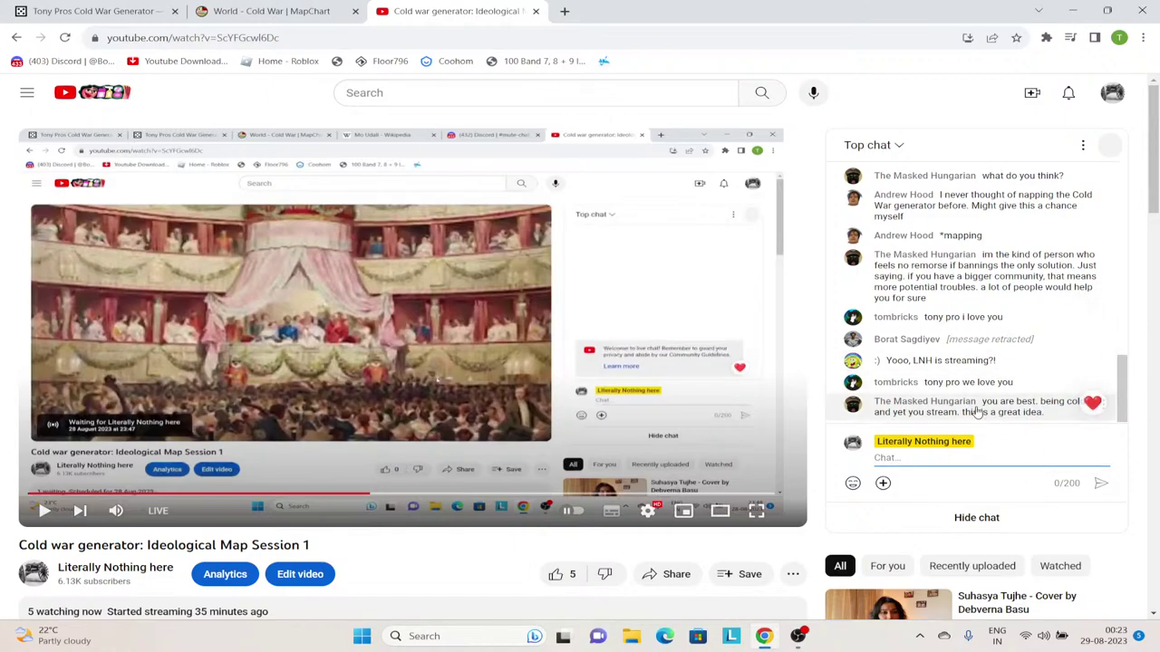
Post a live chat message asking a viewer to come on the live stream.
scroll(973, 408, "up", 3)
scroll(992, 363, "down", 3)
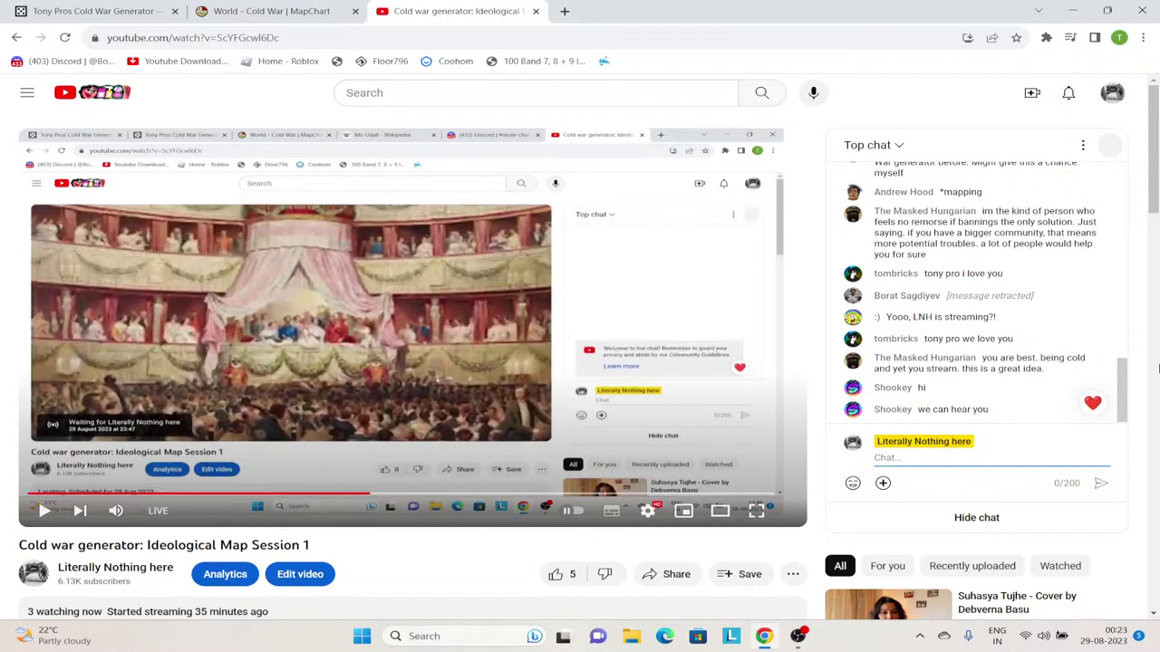
type("shooker please come to ")
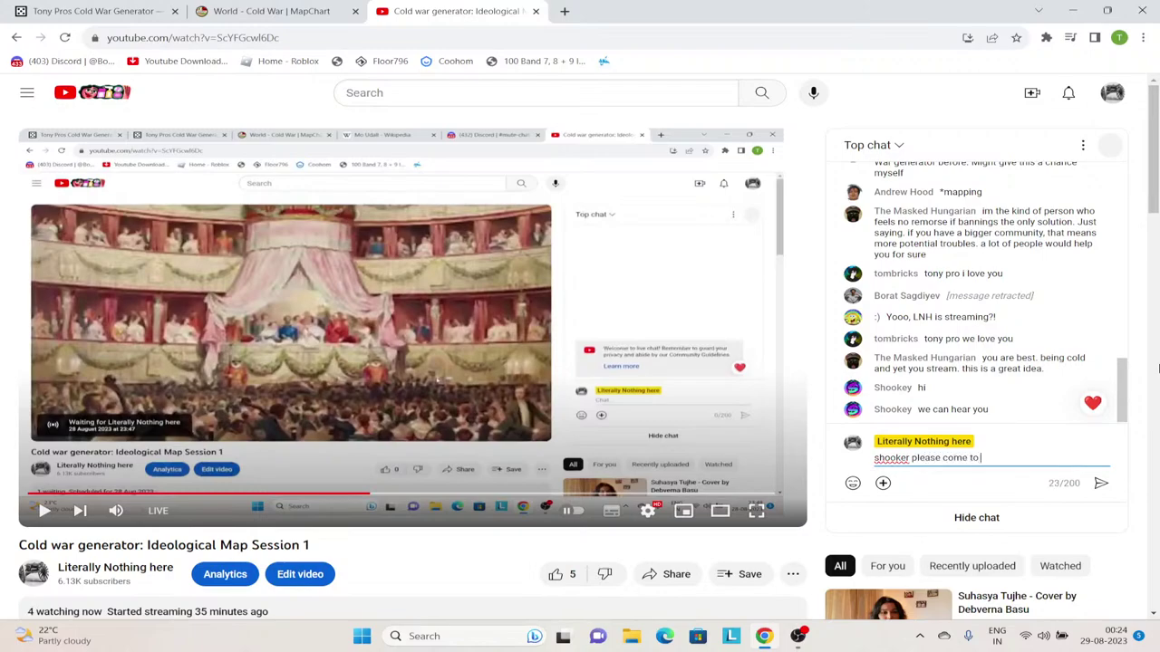
type("live status")
key("Return")
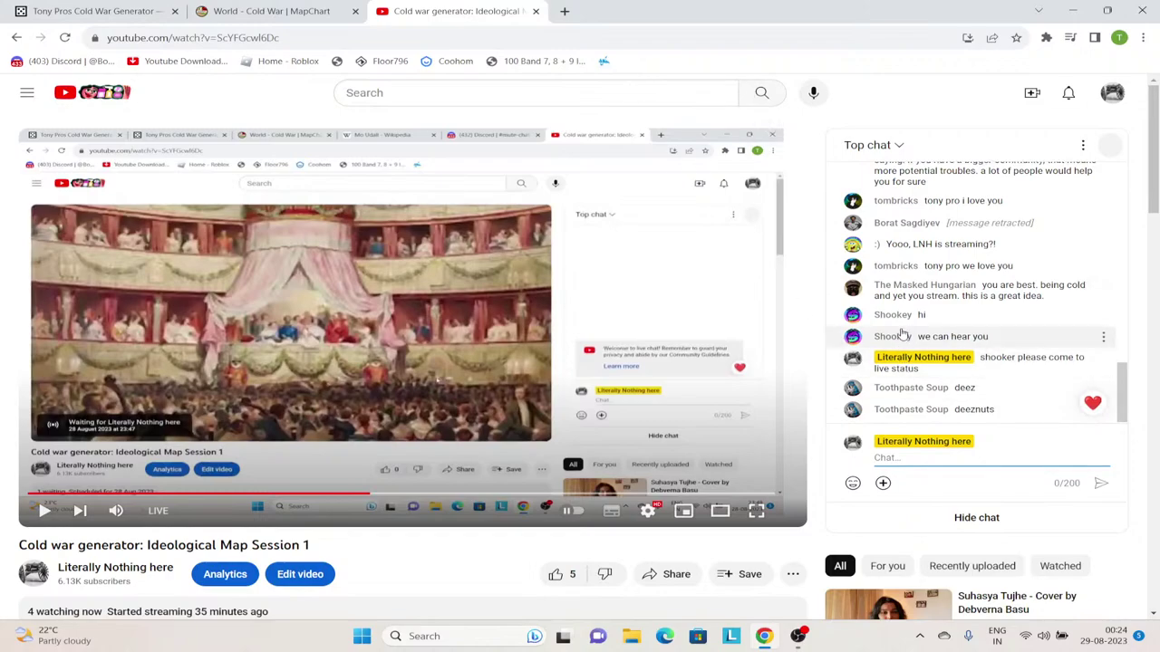
Return to the Perchance generator and highlight the Oman sultan's name in the Oman entry.
left_click(140, 9)
left_click(458, 11)
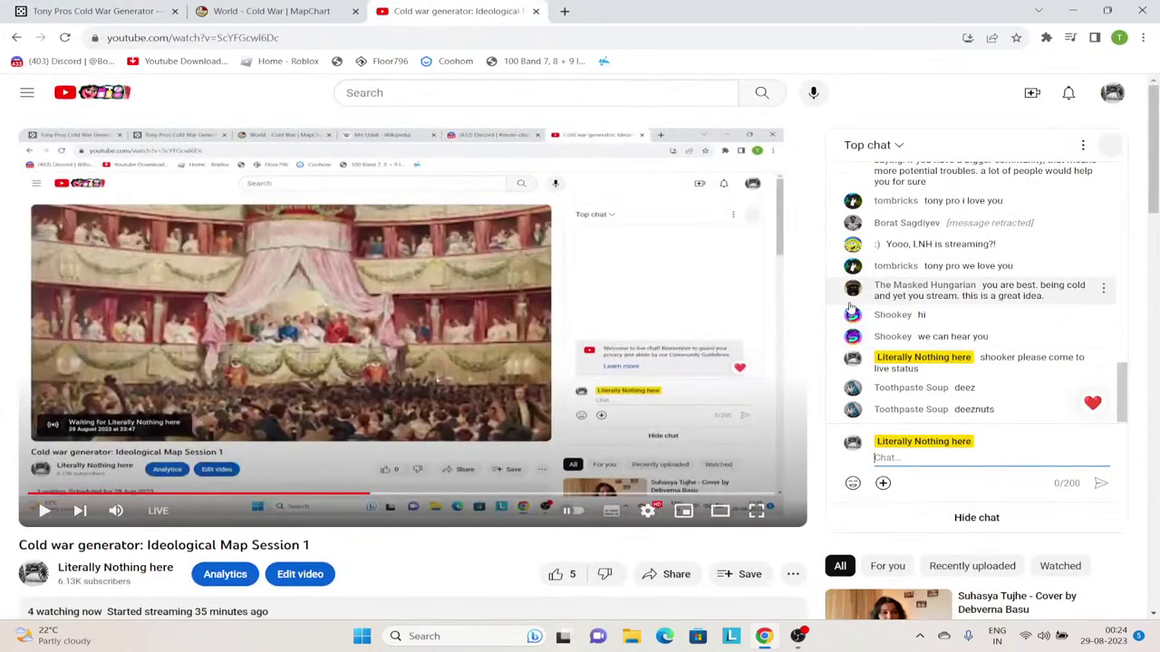
left_click(36, 8)
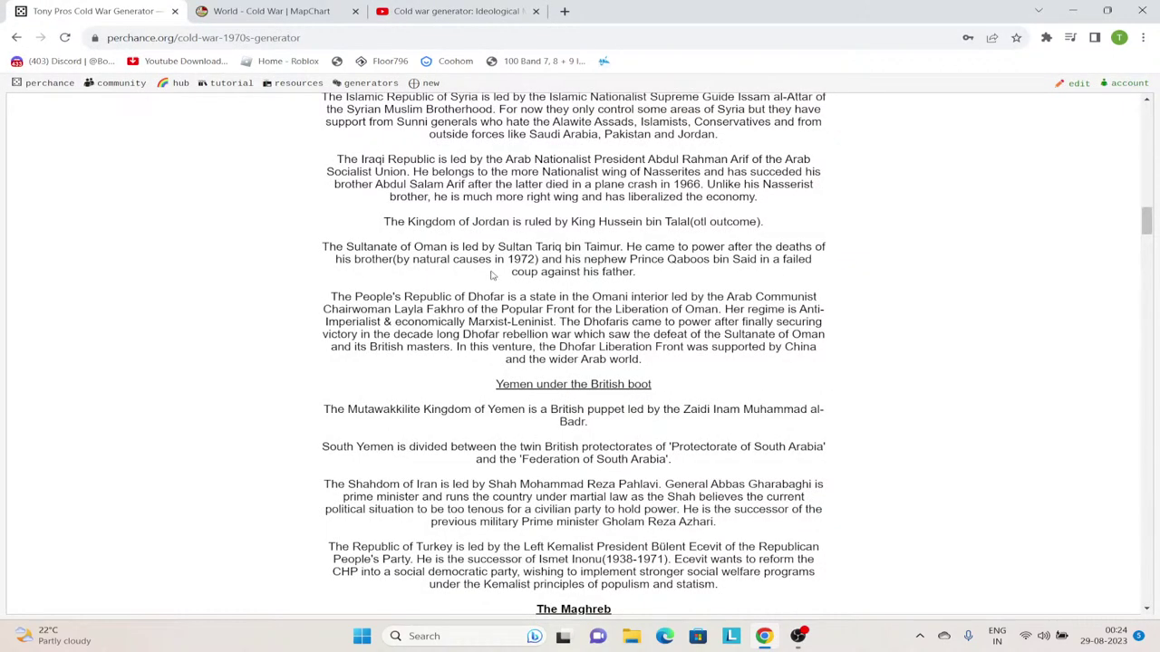
scroll(353, 237, "down", 1)
scroll(350, 237, "up", 1)
left_click_drag(497, 246, 625, 247)
left_click(626, 246)
left_click(623, 246)
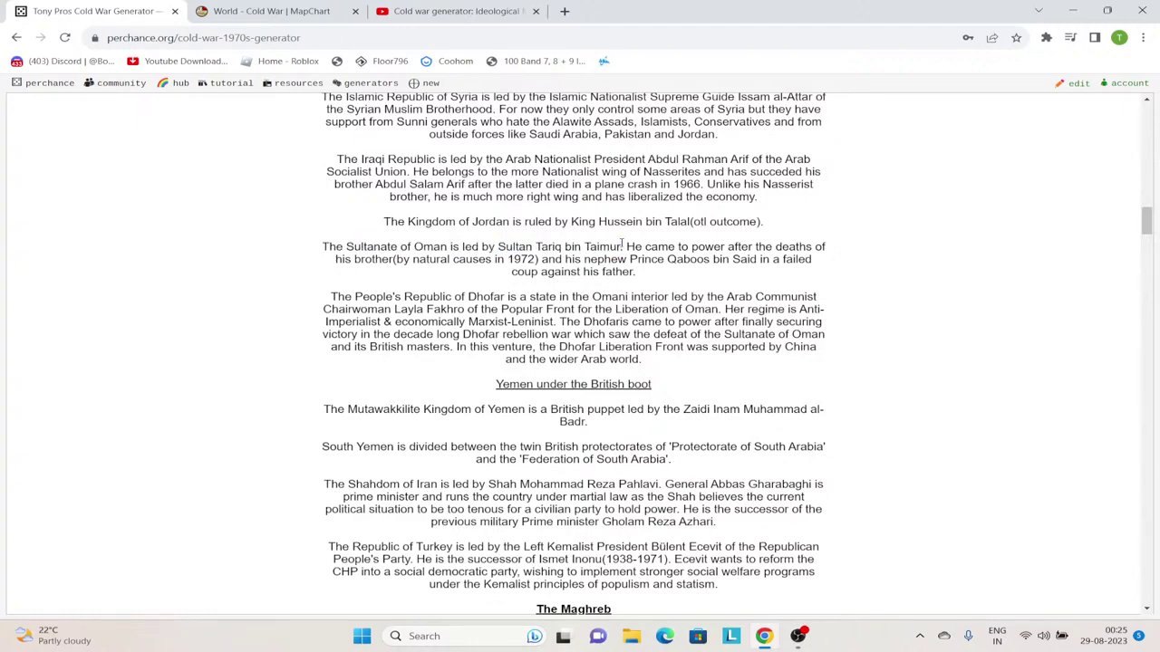